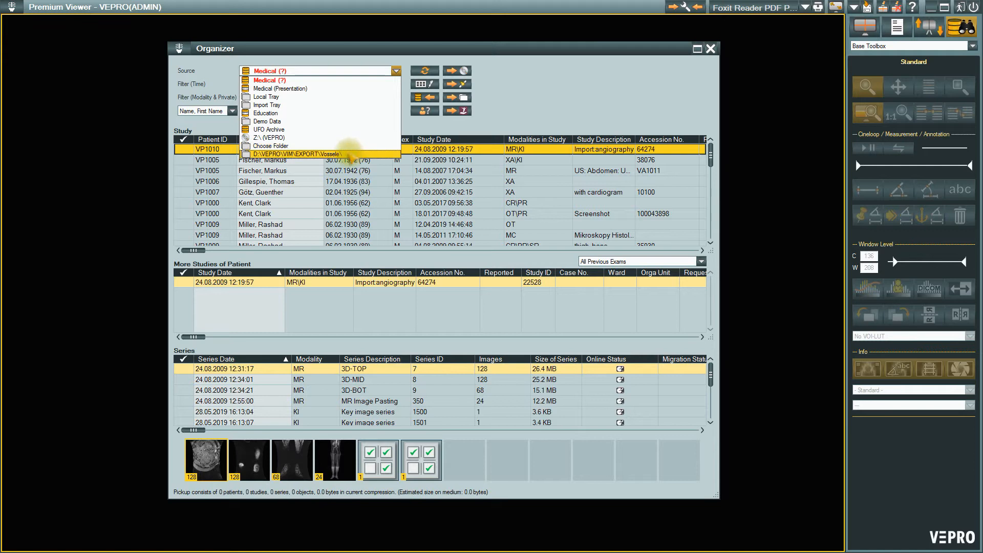
Step: Load the exported patient folder under D:\VEPRO\VIM\EXPORT as the source, opening it despite the missing DICOMDIR
{"action": "left_click", "coordinate": [348, 146]}
{"action": "left_click", "coordinate": [467, 347]}
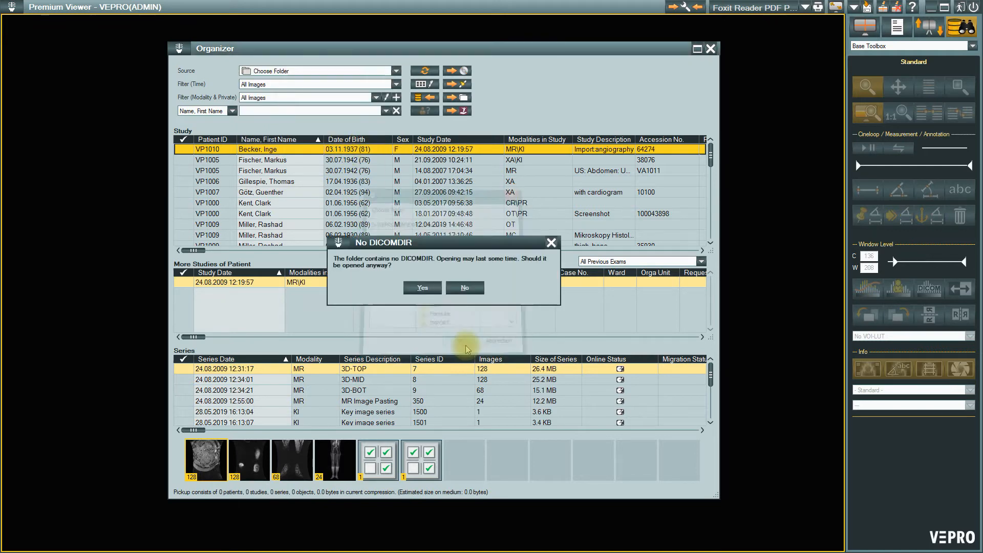
{"action": "left_click", "coordinate": [433, 285]}
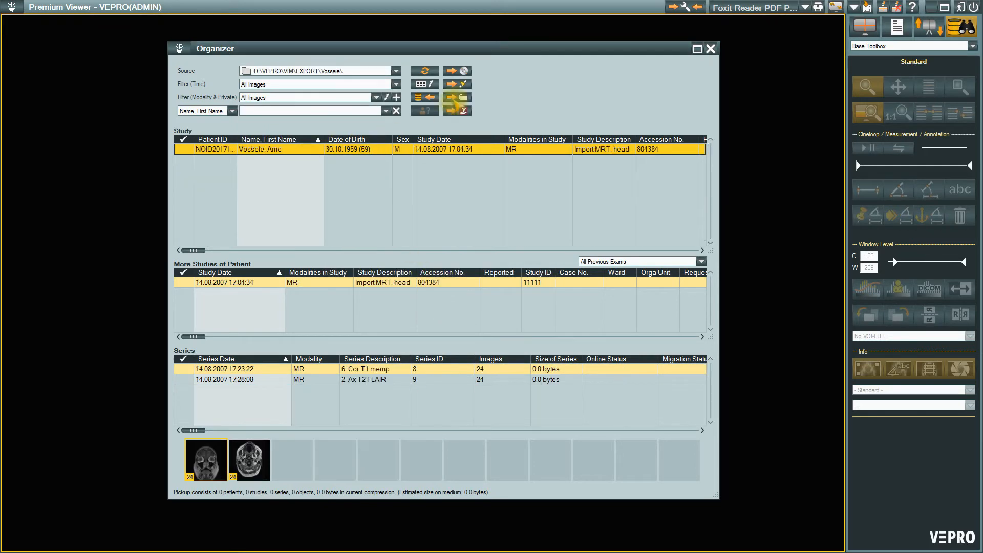
Step: View the DICOM receiver options for the loaded study without sending it, and switch the source back to Medical
{"action": "left_click", "coordinate": [455, 84]}
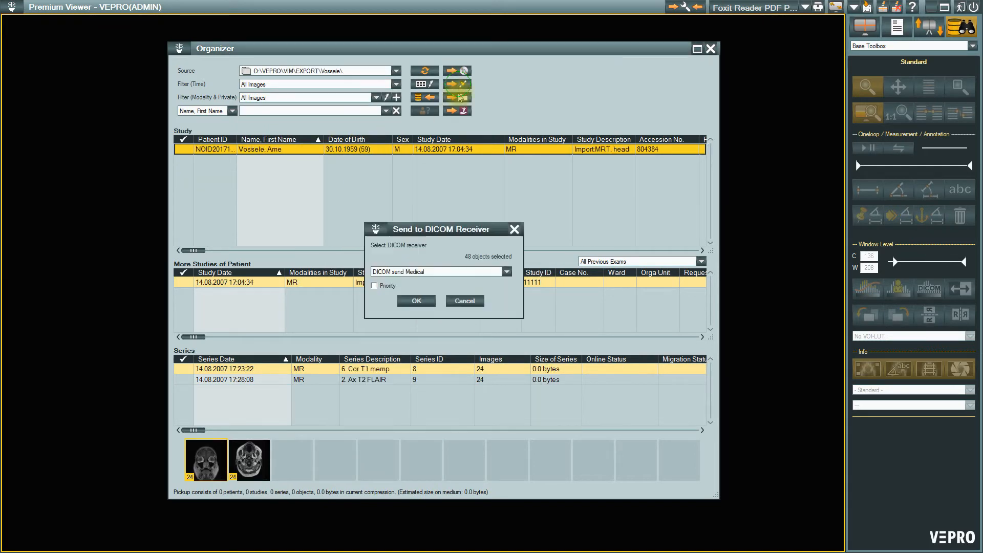
{"action": "left_click", "coordinate": [467, 301]}
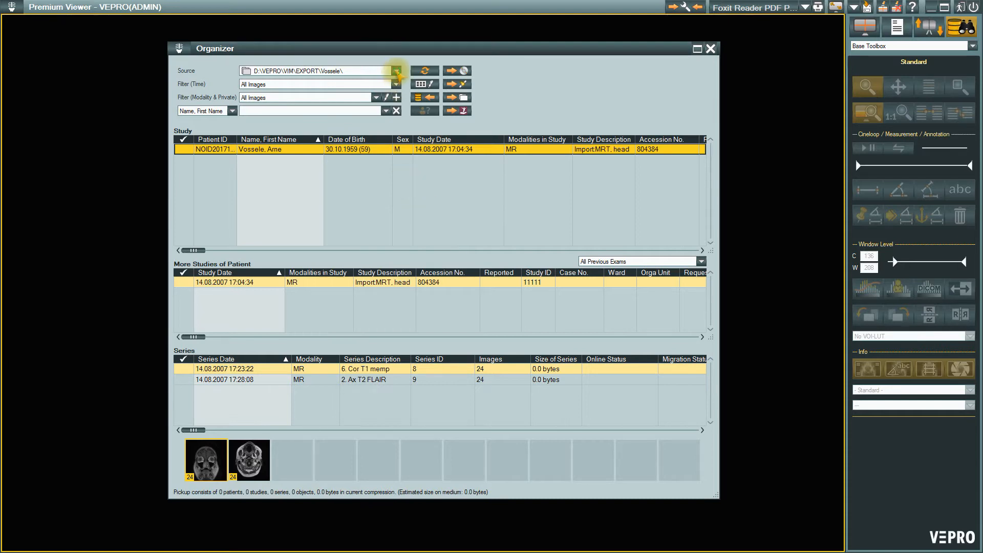
{"action": "left_click", "coordinate": [396, 71]}
{"action": "left_click", "coordinate": [388, 79]}
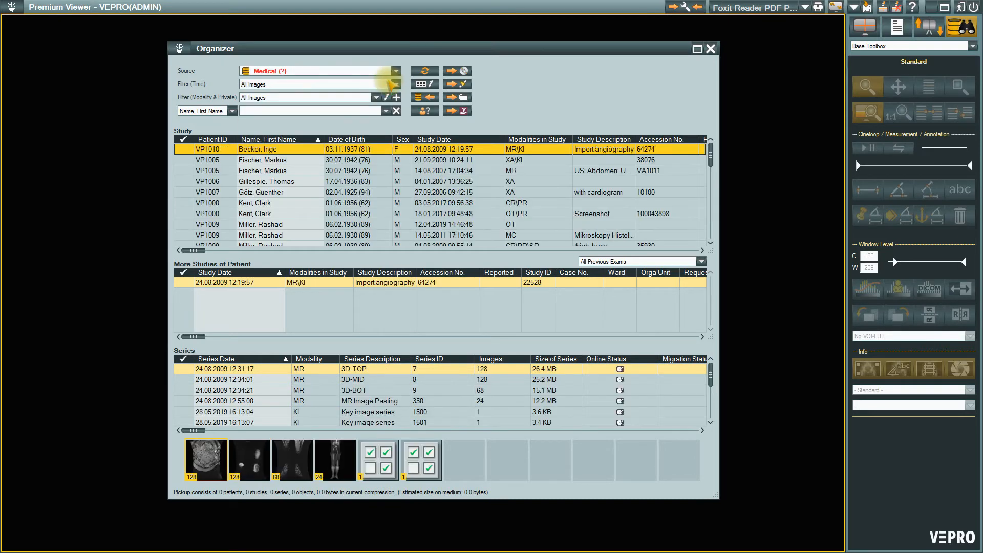
Step: Open the file import for the selected patient and choose the patient's JPG folder under D:\VEPRO\VIM\IMPORT as the import path
{"action": "left_click", "coordinate": [433, 99]}
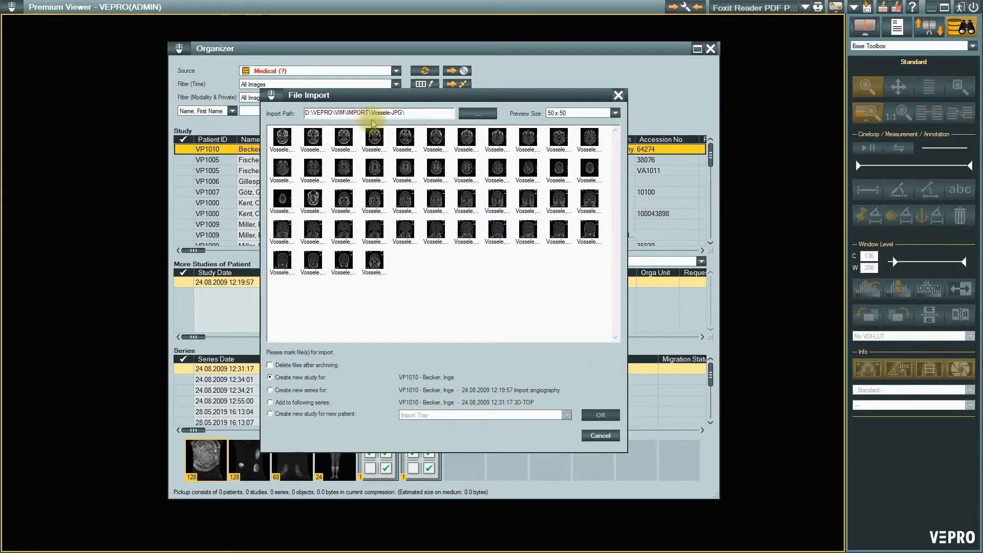
{"action": "left_click", "coordinate": [600, 435]}
{"action": "right_click", "coordinate": [444, 184]}
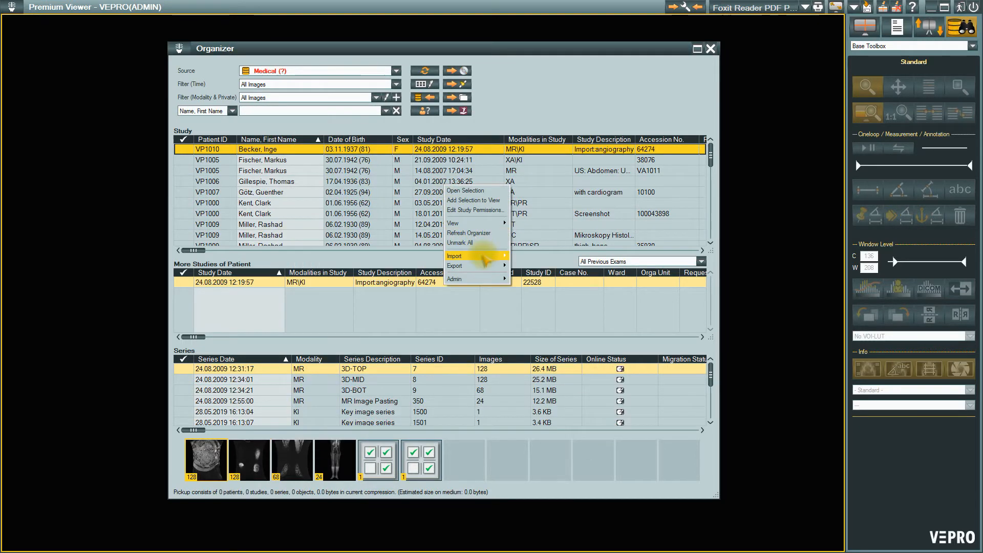
{"action": "mouse_move", "coordinate": [509, 256]}
{"action": "left_click", "coordinate": [535, 276]}
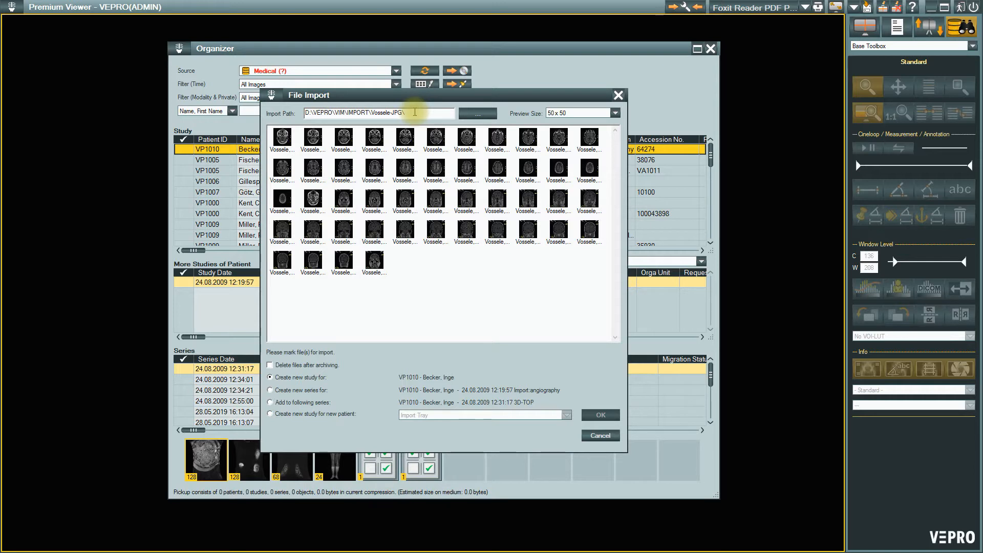
{"action": "left_click", "coordinate": [478, 114]}
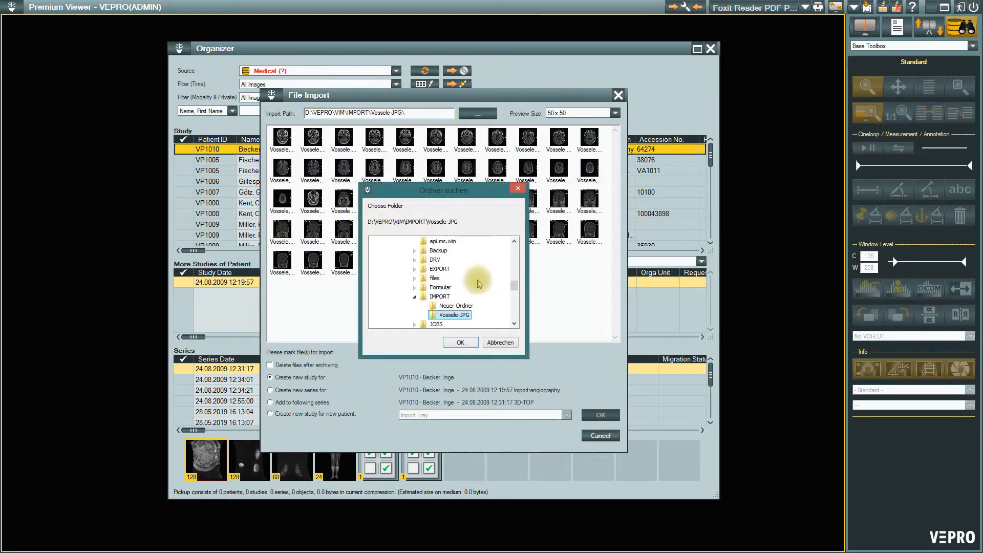
{"action": "left_click", "coordinate": [466, 343]}
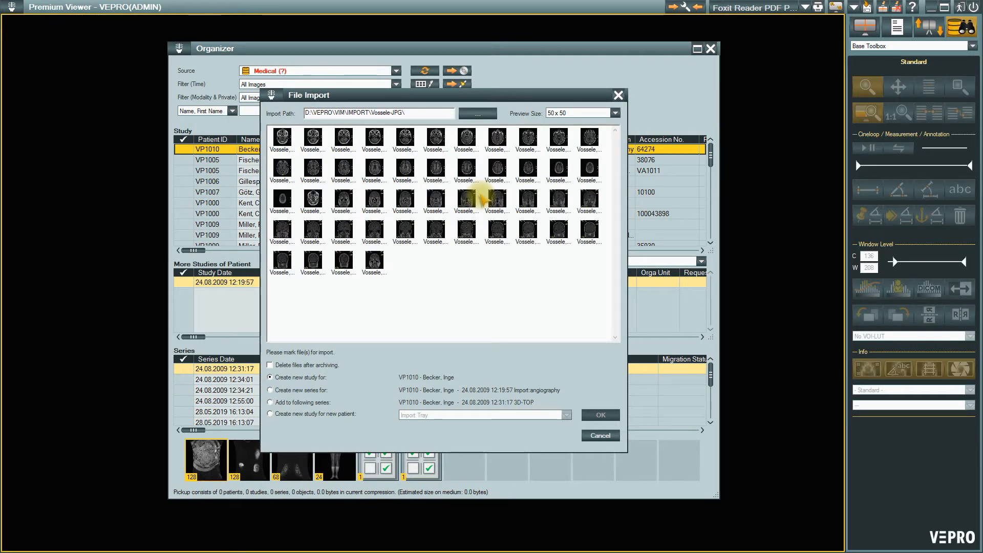
Step: Mark only the first image for import and set the preview size to 100 x 100
{"action": "left_click", "coordinate": [282, 136]}
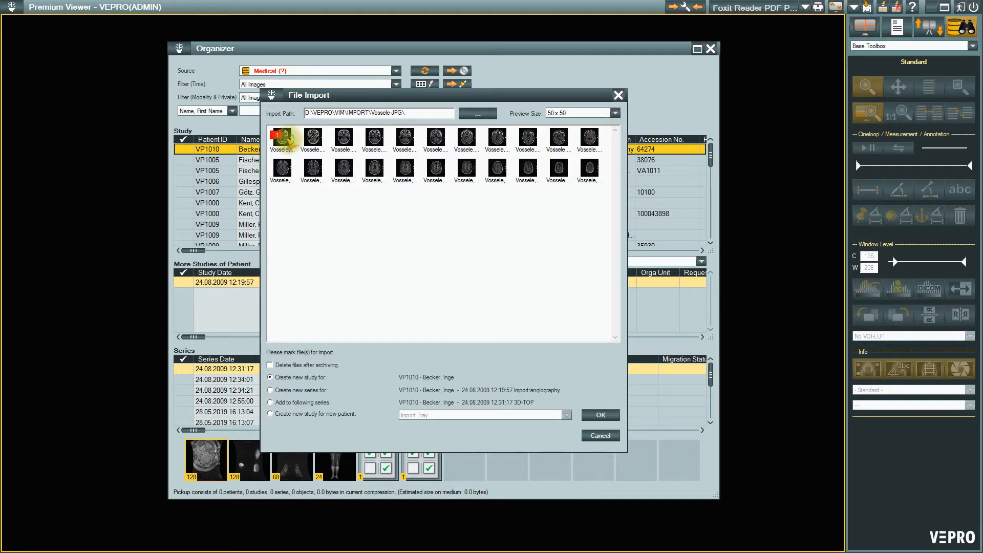
{"action": "left_click", "coordinate": [313, 137]}
{"action": "left_click", "coordinate": [344, 138]}
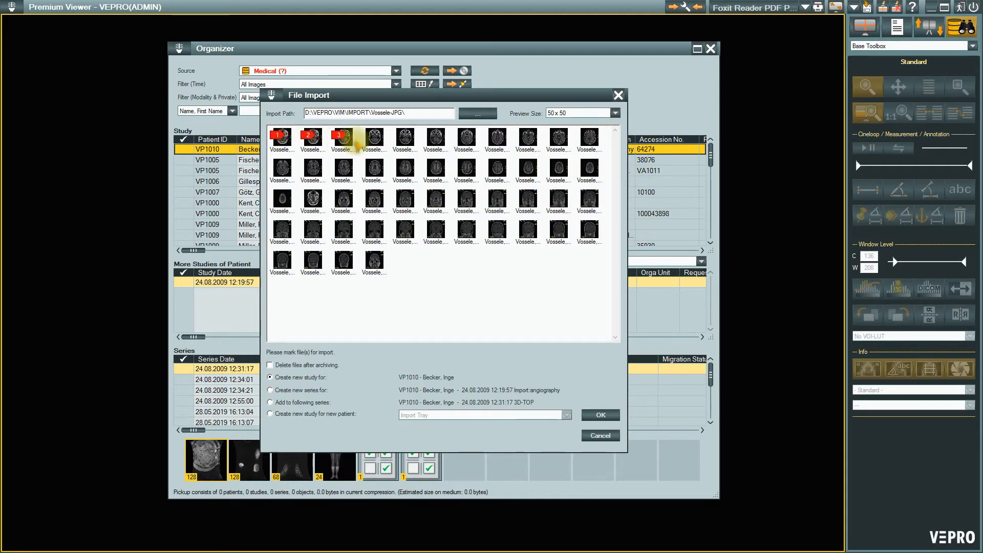
{"action": "left_click", "coordinate": [343, 137]}
{"action": "left_click", "coordinate": [314, 138]}
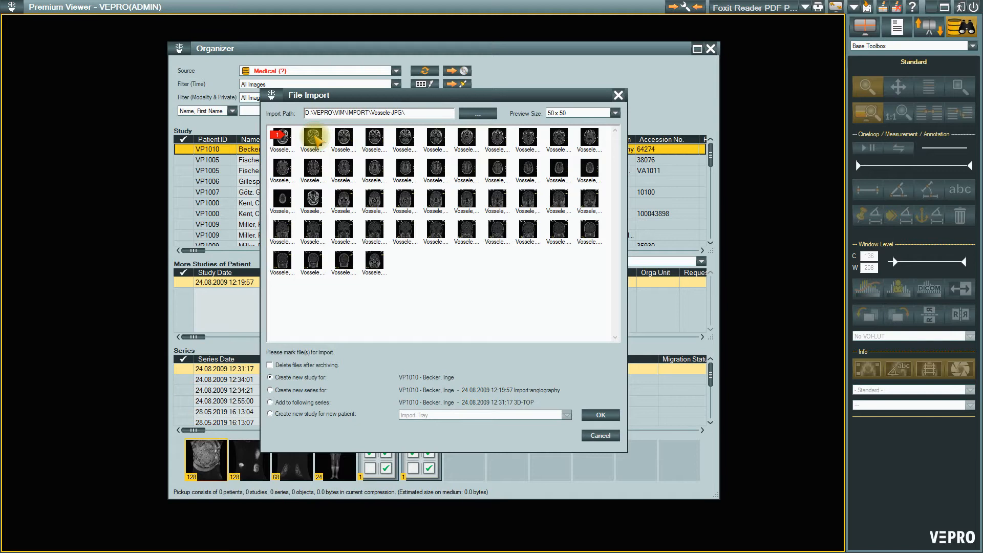
{"action": "left_click", "coordinate": [615, 114]}
{"action": "left_click", "coordinate": [593, 131]}
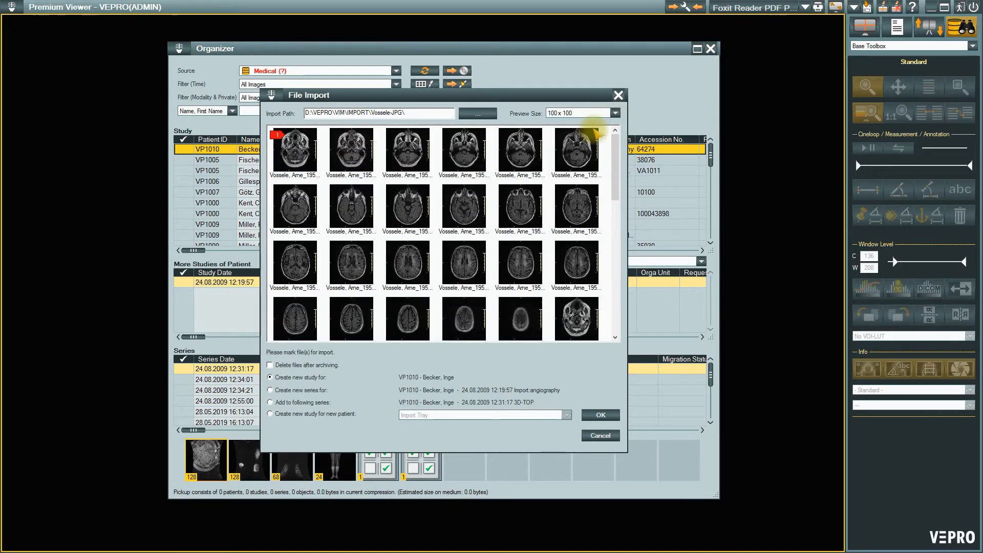
Step: Set the files to be deleted after archiving and create a new study for a new patient in the Import Tray
{"action": "left_click", "coordinate": [270, 366]}
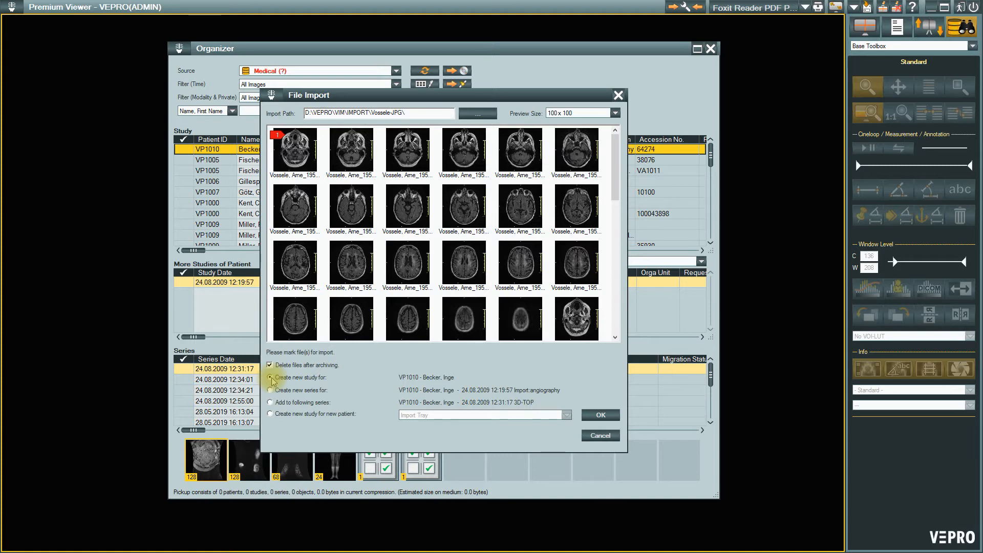
{"action": "left_click", "coordinate": [270, 390]}
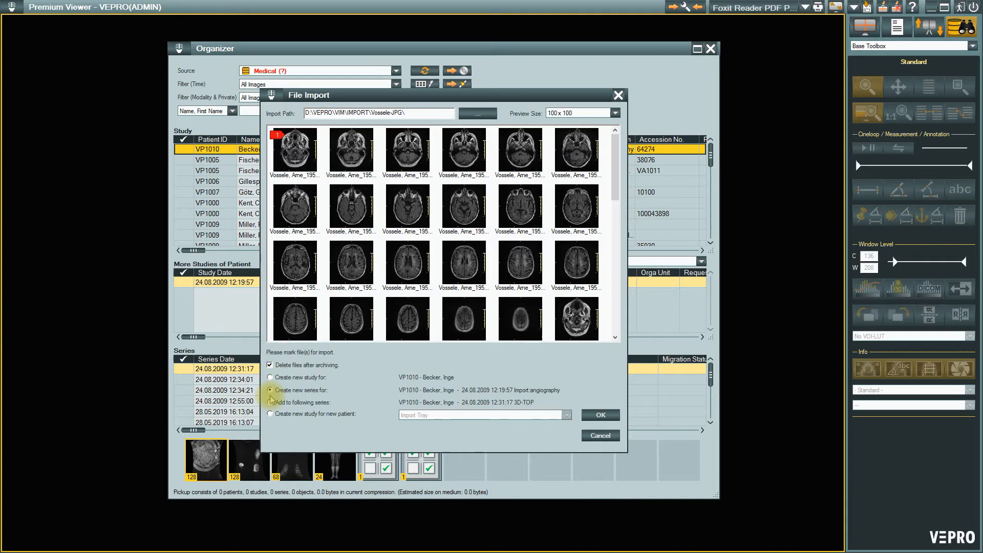
{"action": "left_click", "coordinate": [271, 403]}
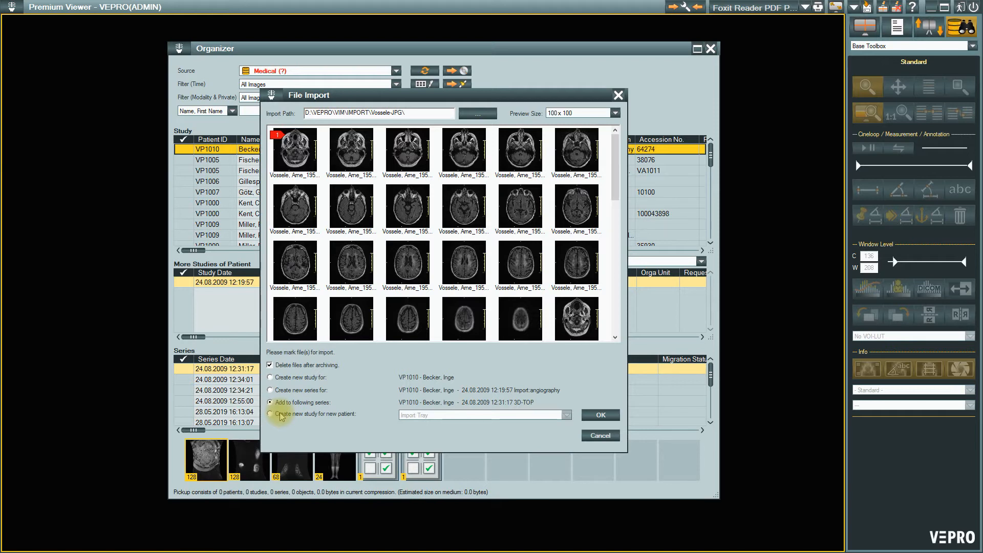
{"action": "left_click", "coordinate": [271, 414]}
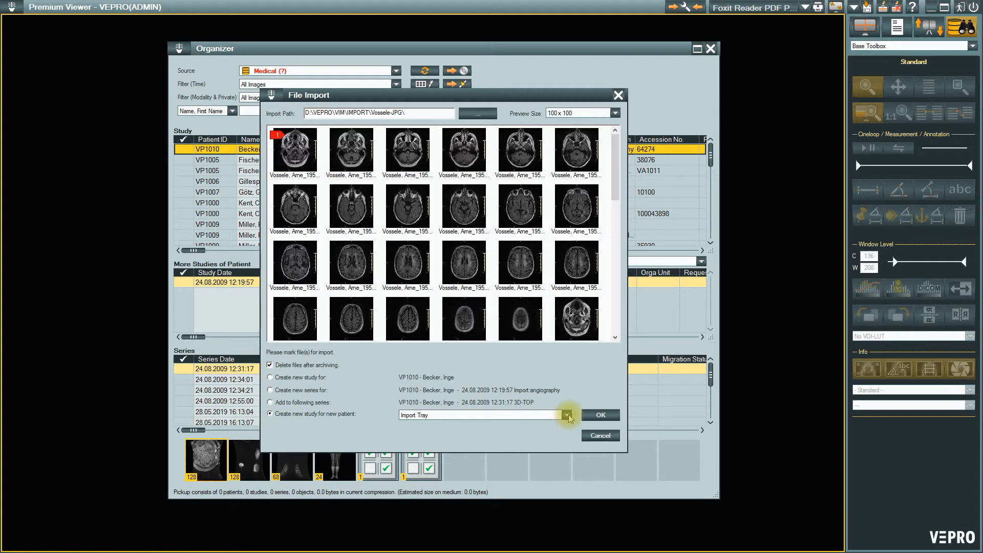
{"action": "left_click", "coordinate": [567, 415]}
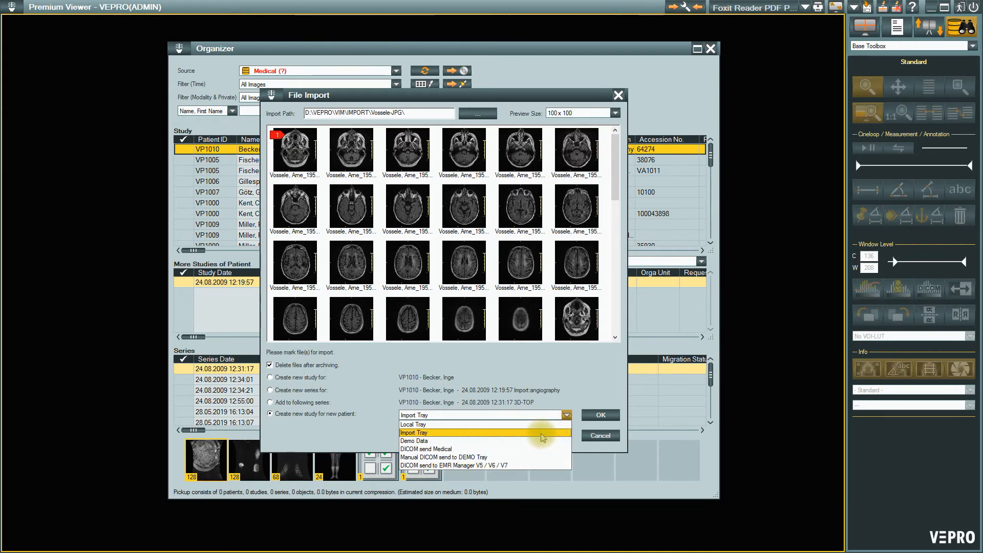
{"action": "left_click", "coordinate": [543, 433]}
{"action": "left_click", "coordinate": [611, 416]}
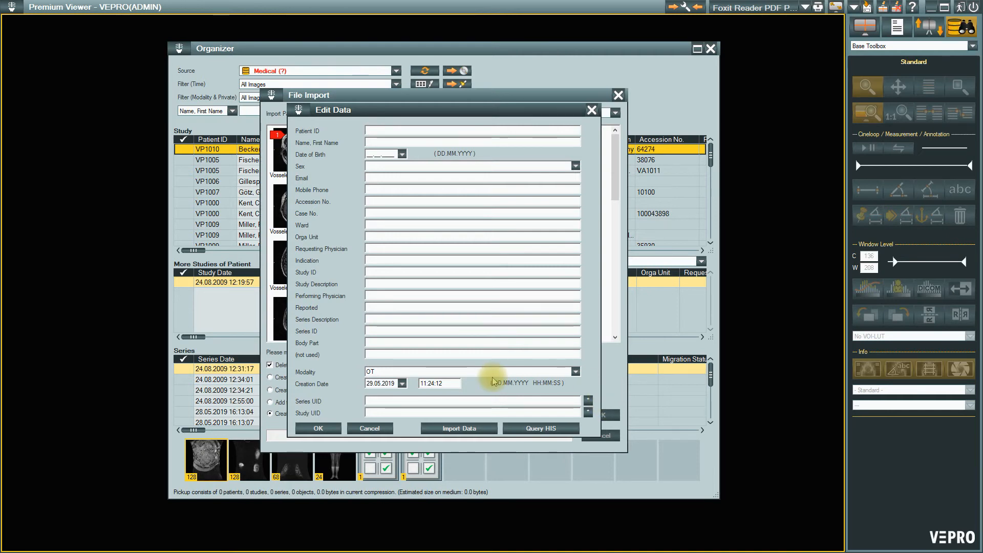
Step: Query the HIS for patient IDs matching "vp" and leave the query without assigning a patient
{"action": "left_click", "coordinate": [536, 429]}
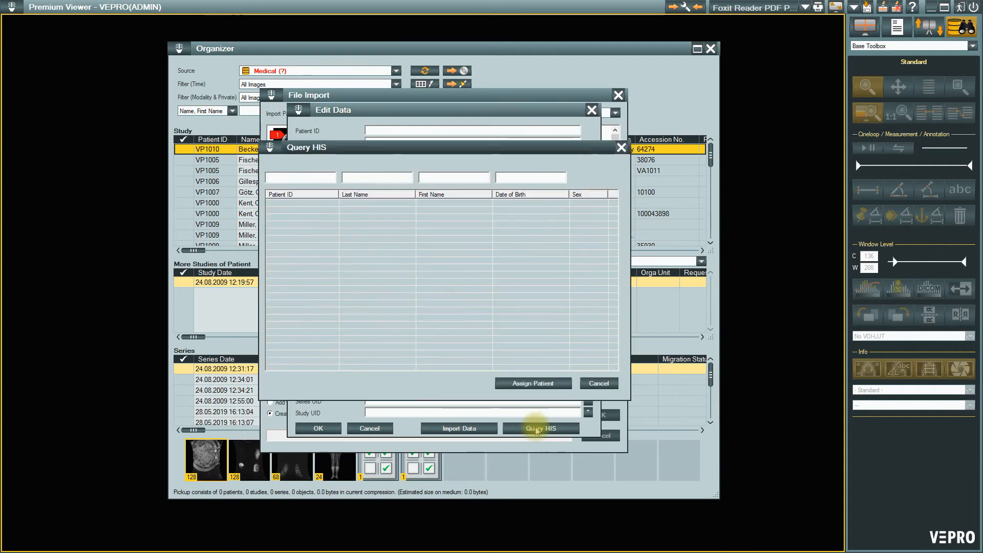
{"action": "left_click", "coordinate": [320, 182]}
{"action": "type", "text": "vp"}
{"action": "key", "text": "Return"}
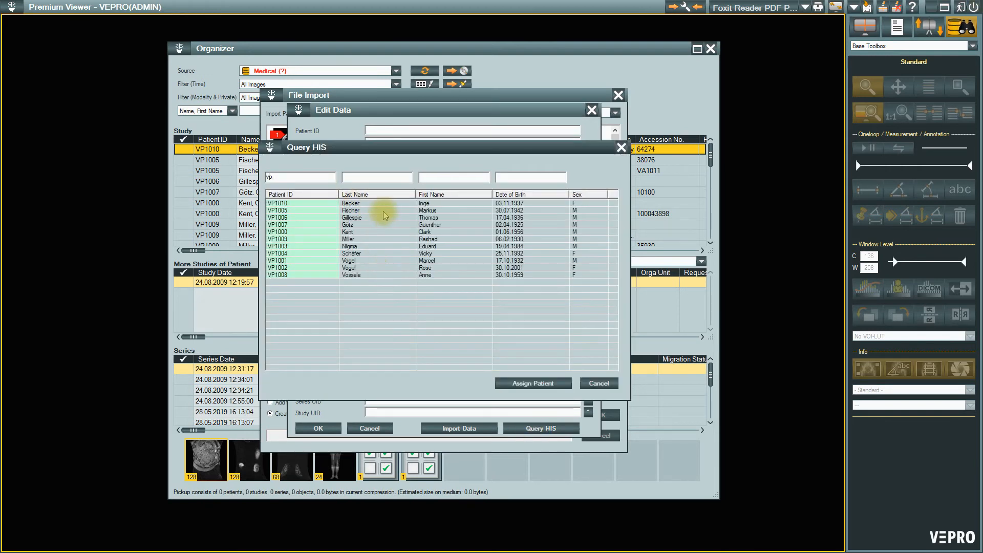
{"action": "left_click", "coordinate": [586, 384]}
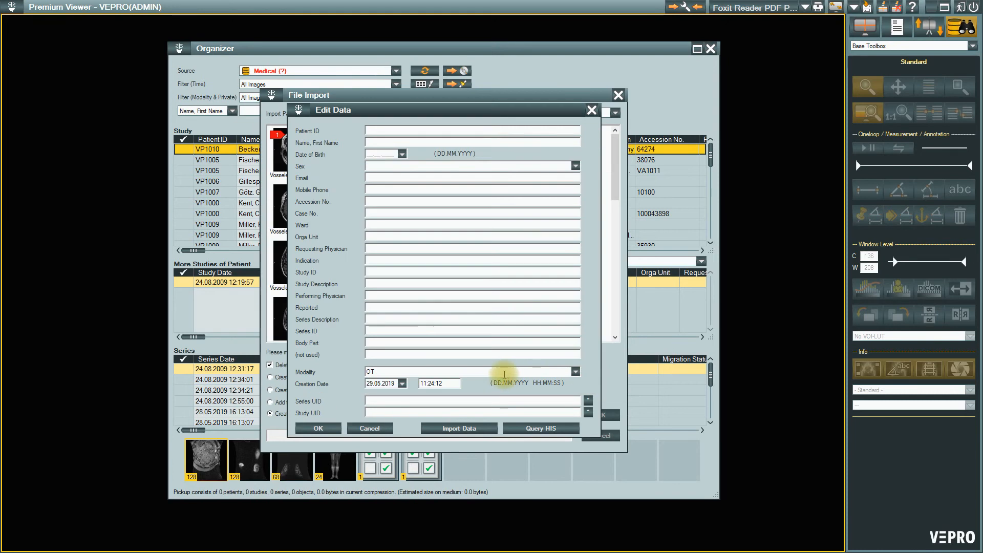
Step: Fill in the patient and study data from the scheduled DICOM worklist entry and complete the file import
{"action": "left_click", "coordinate": [460, 430]}
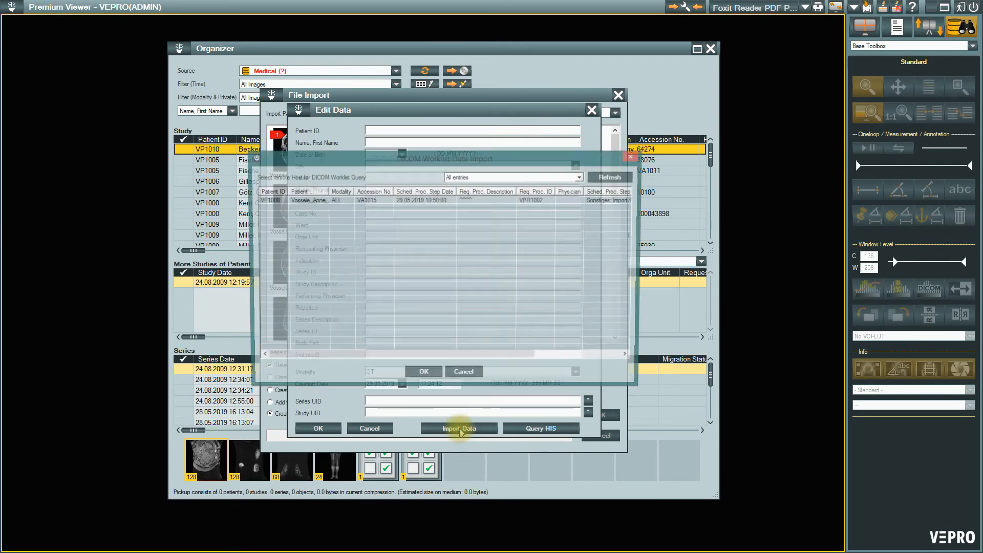
{"action": "left_click", "coordinate": [441, 199]}
{"action": "left_click", "coordinate": [429, 374]}
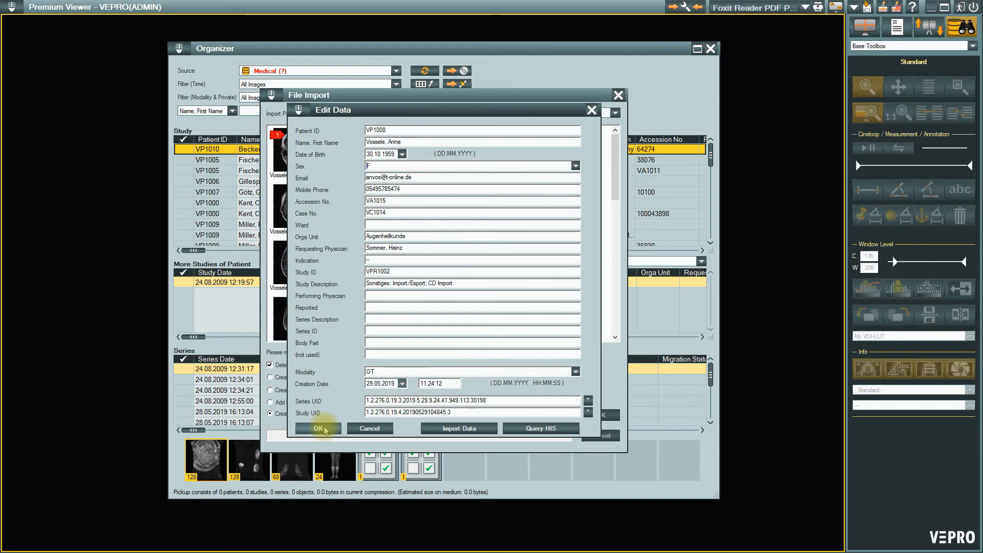
{"action": "left_click", "coordinate": [323, 428]}
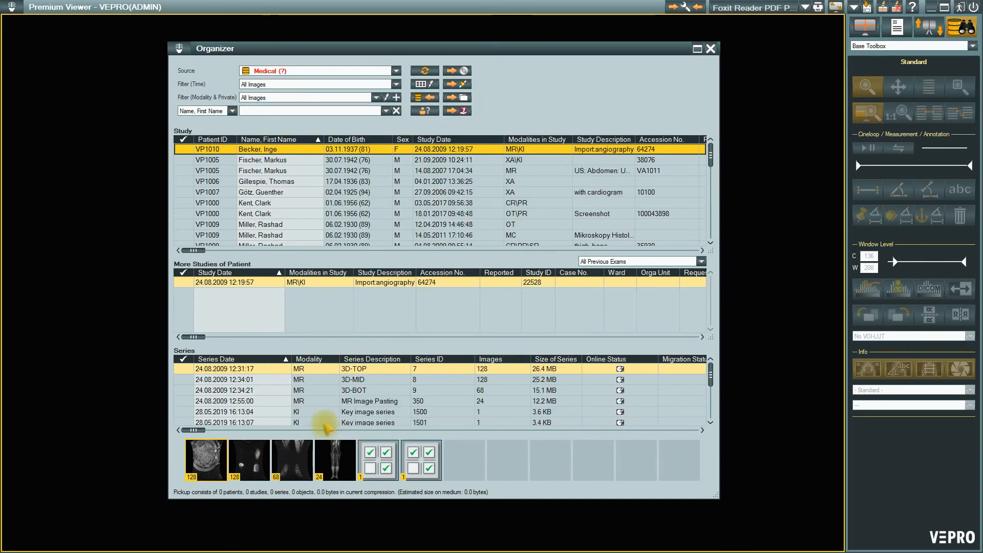
Step: Inspect the imported study in the Import Tray source and return to the Medical source
{"action": "left_click", "coordinate": [397, 70]}
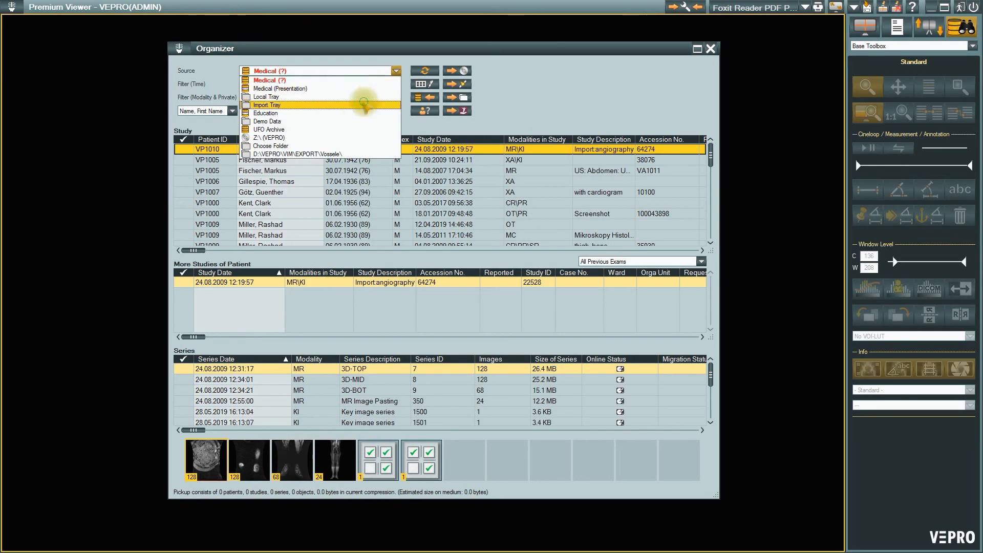
{"action": "left_click", "coordinate": [364, 104]}
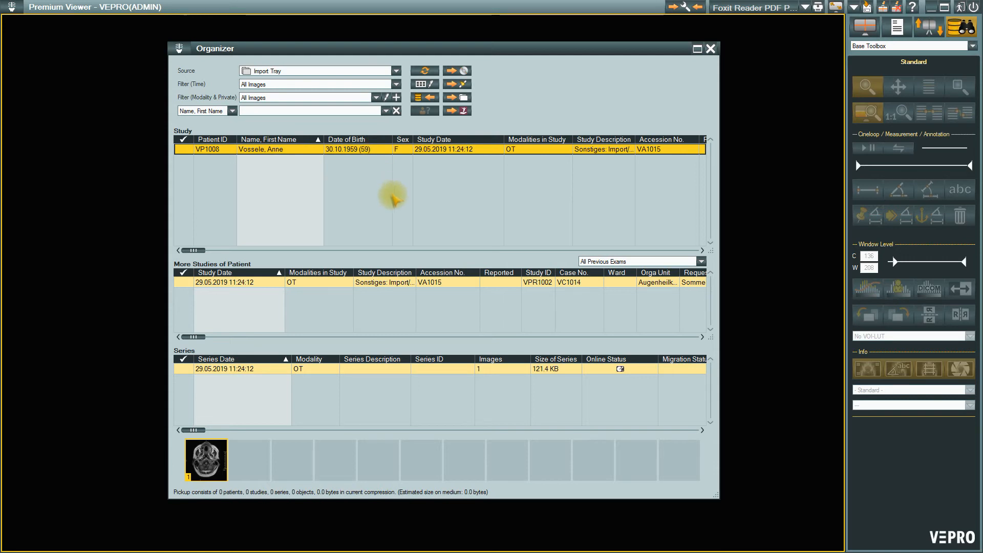
{"action": "left_click", "coordinate": [396, 71]}
{"action": "left_click", "coordinate": [374, 82]}
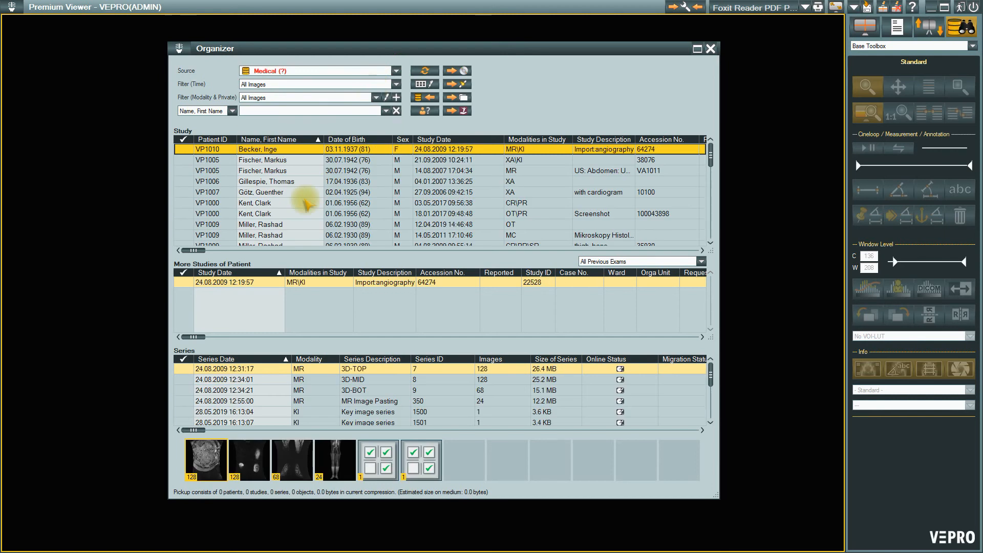
Step: Open the clipboard import for the CR\PR study dated 03.05.2017
{"action": "left_click", "coordinate": [307, 204]}
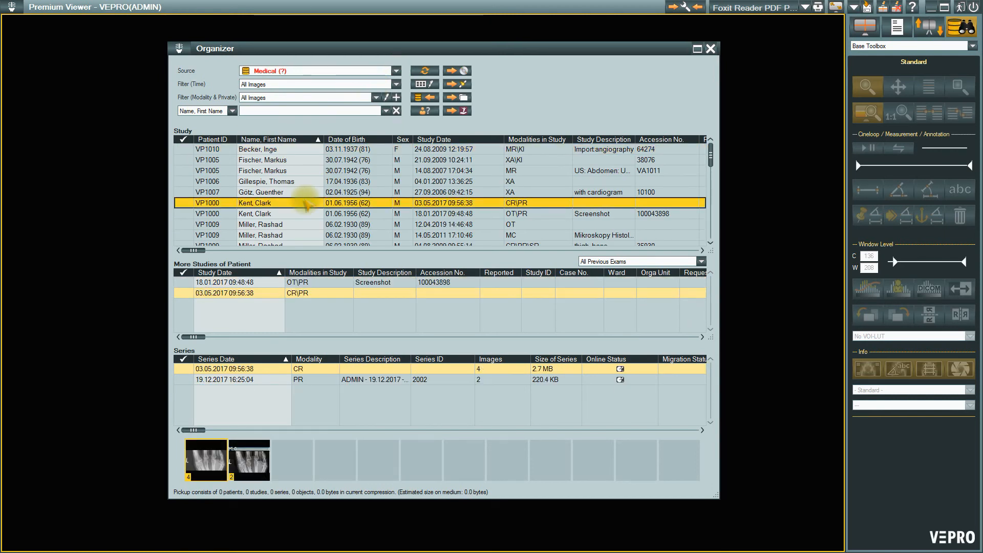
{"action": "right_click", "coordinate": [306, 205]}
{"action": "mouse_move", "coordinate": [350, 277]}
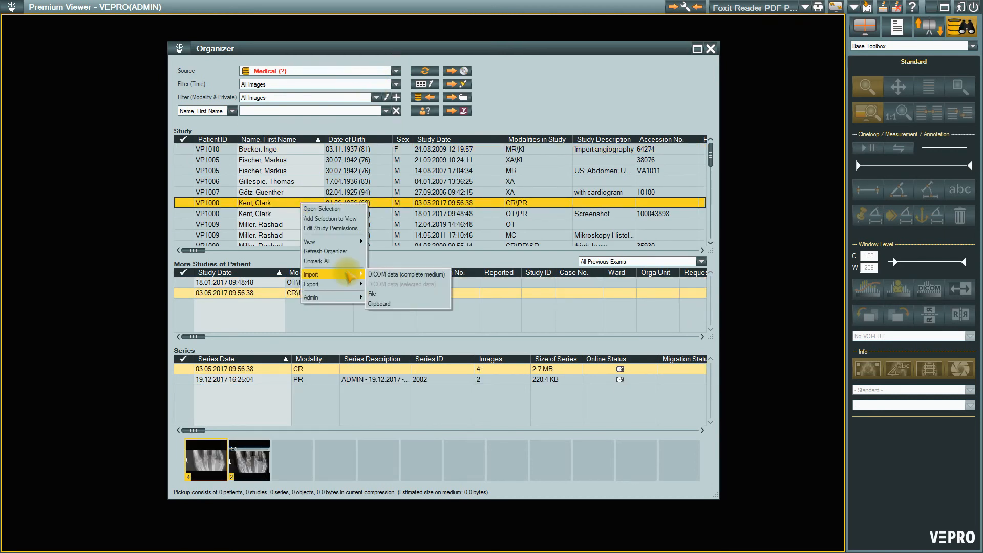
{"action": "left_click", "coordinate": [411, 306]}
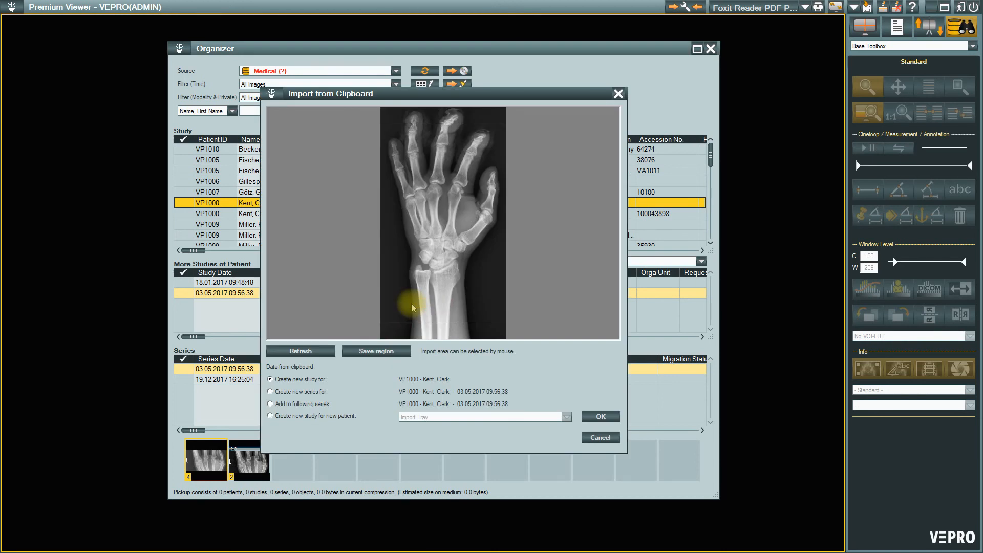
Step: Refresh the clipboard image and select a strip across the fingertips of the hand X-ray as the import area
{"action": "left_click", "coordinate": [318, 353]}
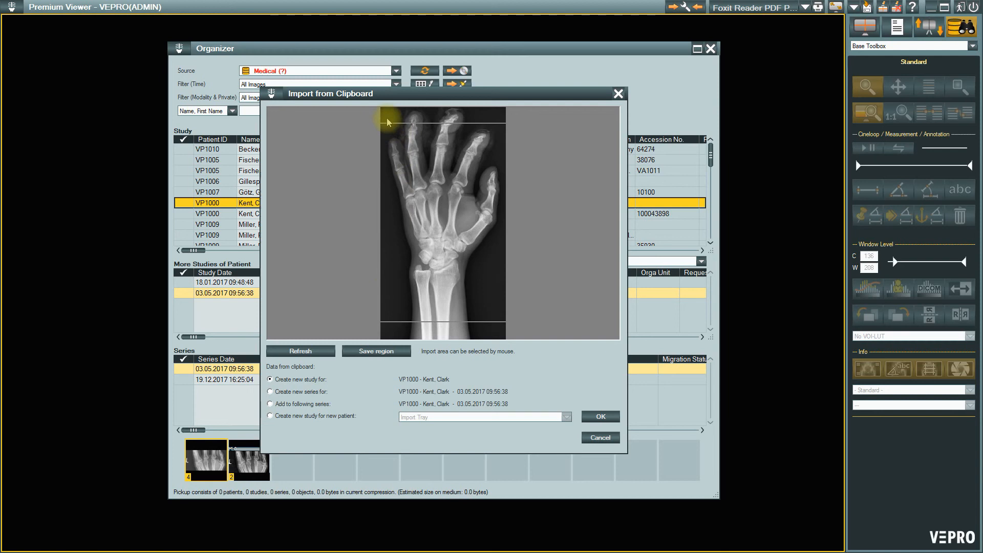
{"action": "left_click_drag", "start_coordinate": [387, 118], "coordinate": [505, 328]}
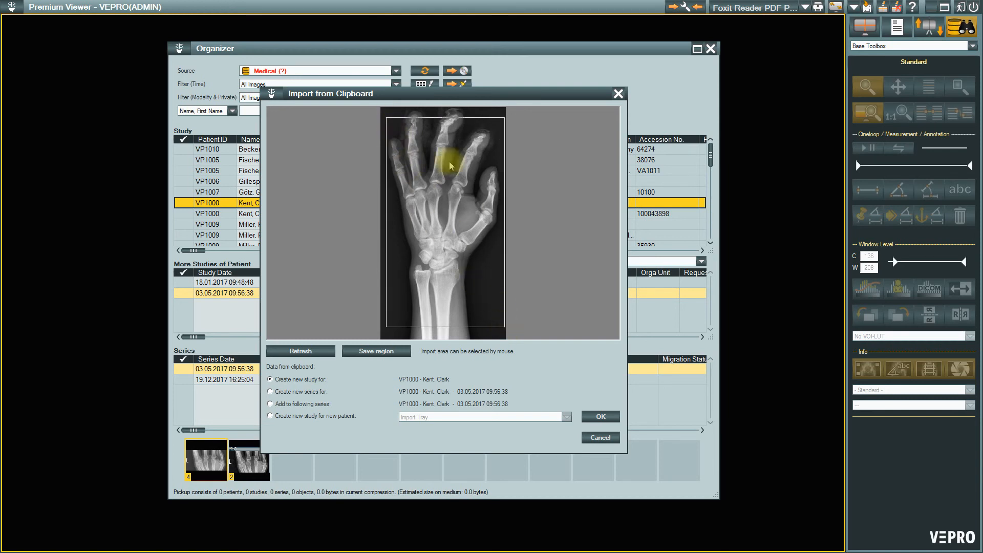
{"action": "left_click_drag", "start_coordinate": [383, 108], "coordinate": [505, 154]}
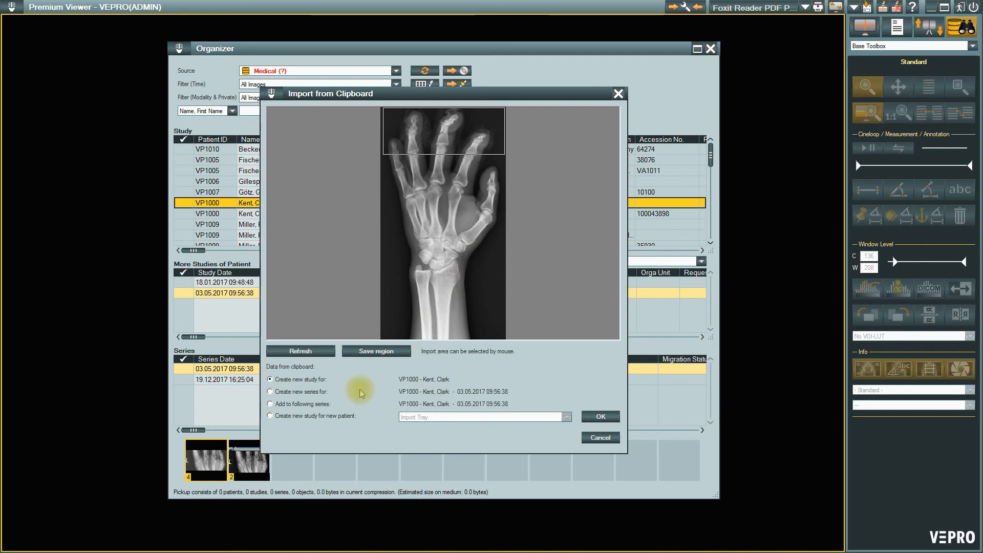
Step: Import the selected area as a new series of the 03.05.2017 study with the default data, and select the new series' thumbnail
{"action": "left_click", "coordinate": [288, 393]}
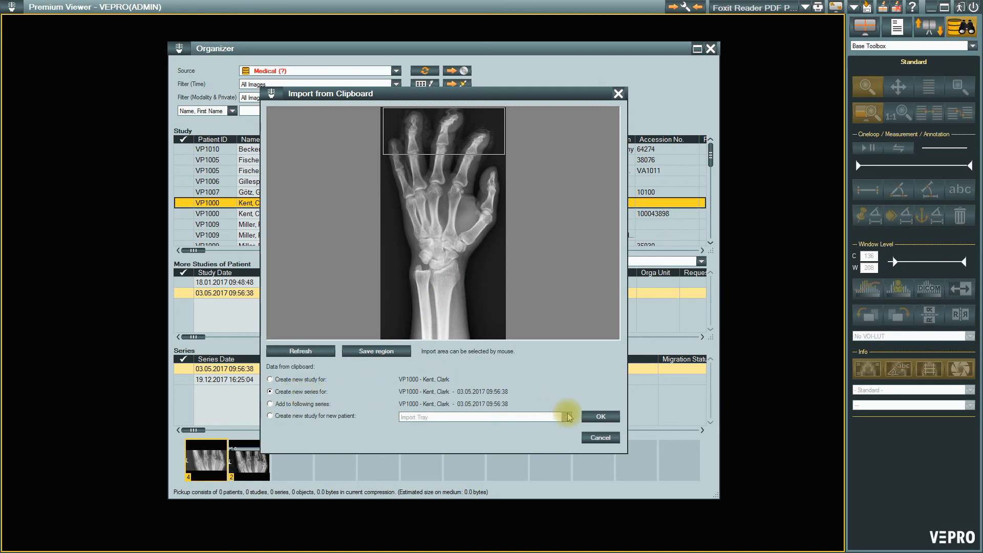
{"action": "left_click", "coordinate": [599, 417]}
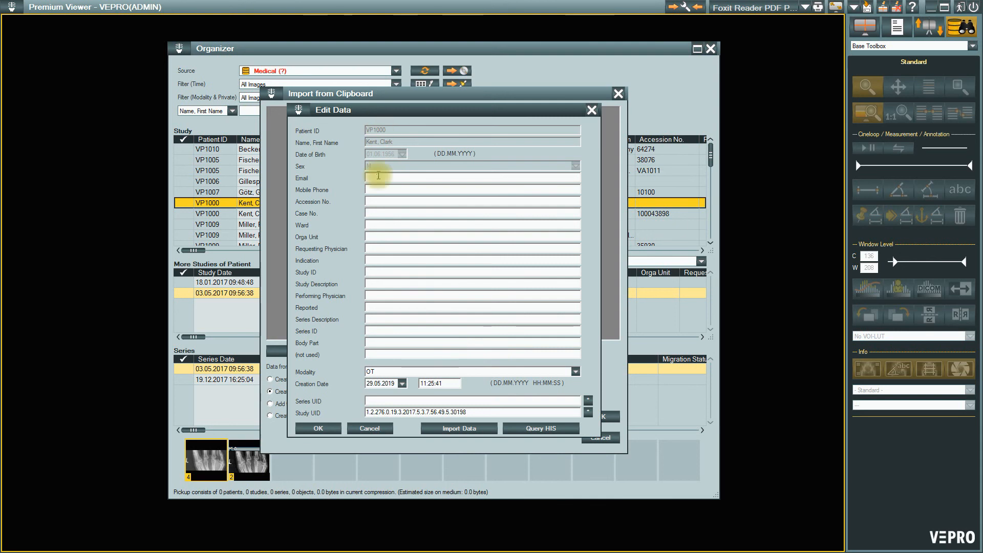
{"action": "left_click", "coordinate": [330, 431]}
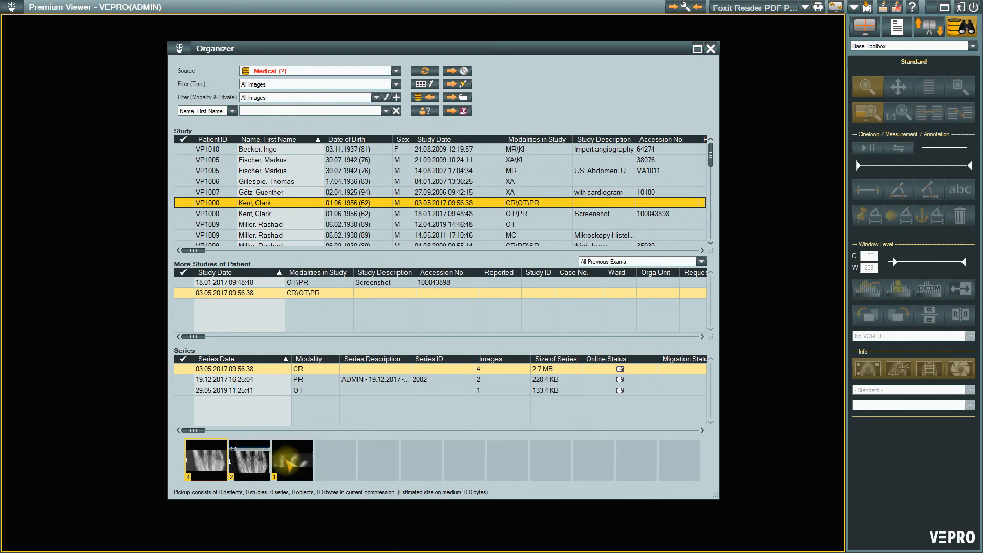
{"action": "left_click", "coordinate": [291, 464]}
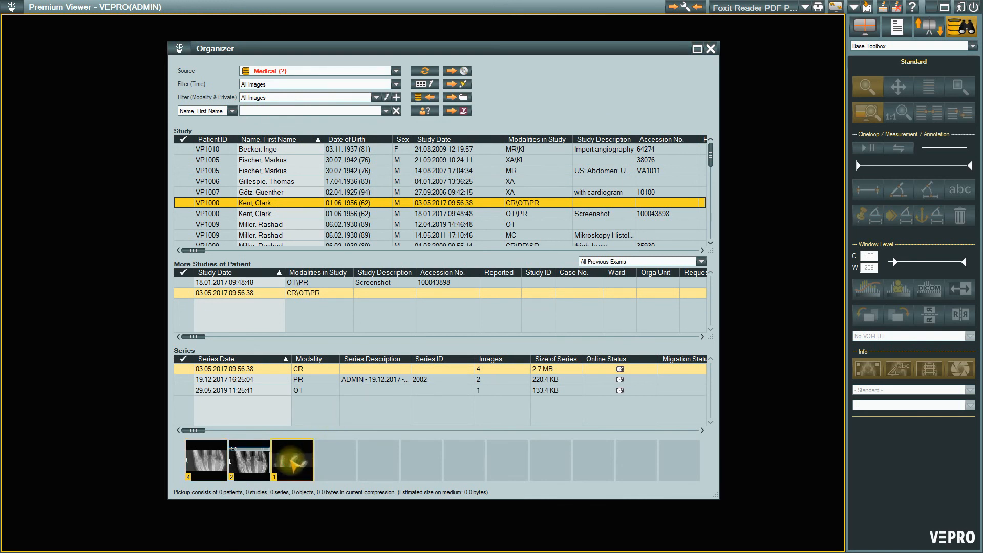